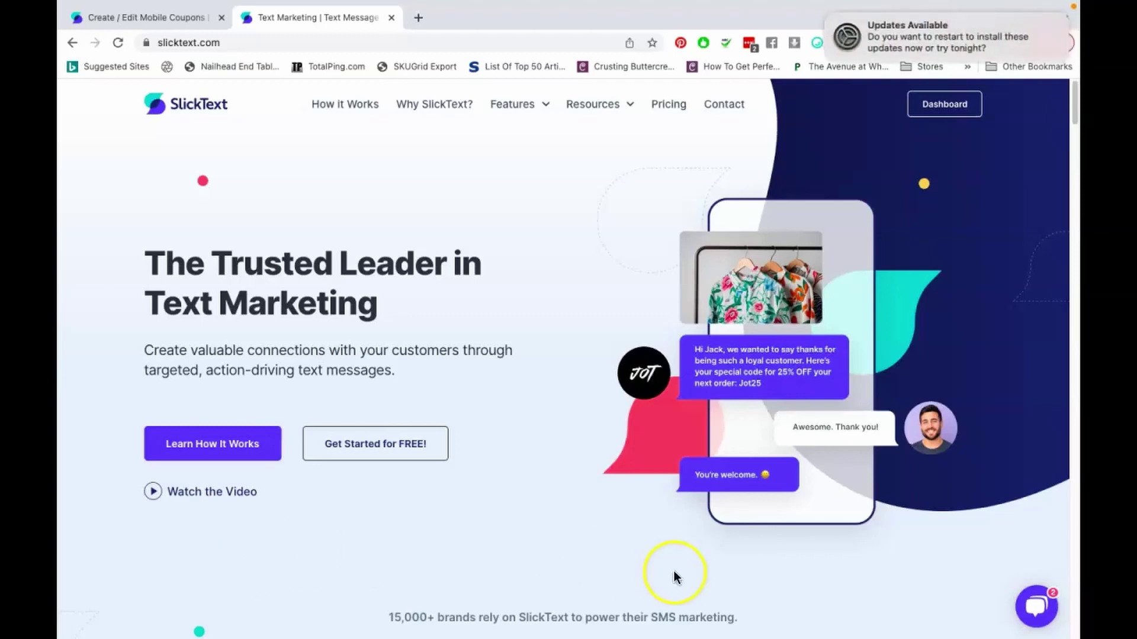
Step: Dismiss the macOS Updates Available notification
{"action": "mouse_move", "coordinate": [992, 50]}
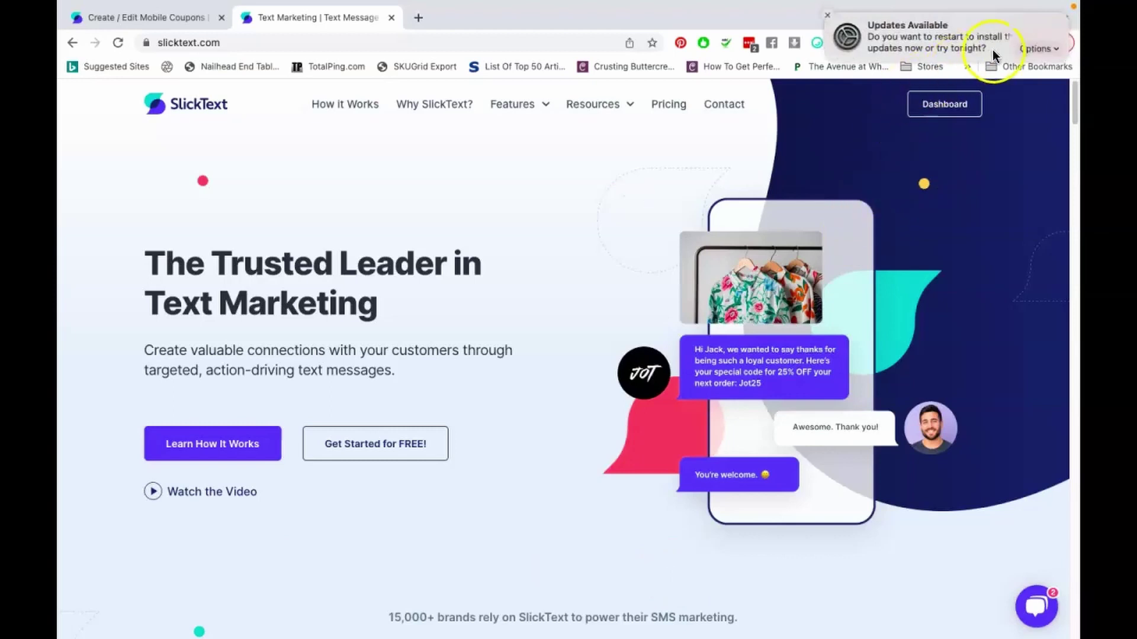
{"action": "left_click", "coordinate": [827, 15]}
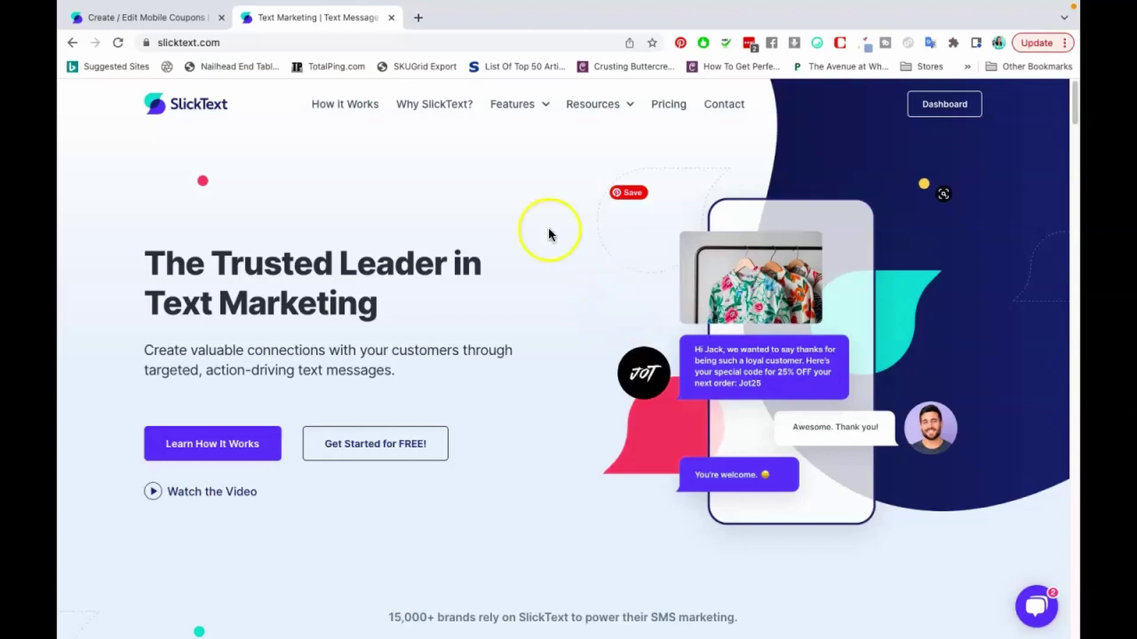
{"action": "left_click", "coordinate": [669, 105]}
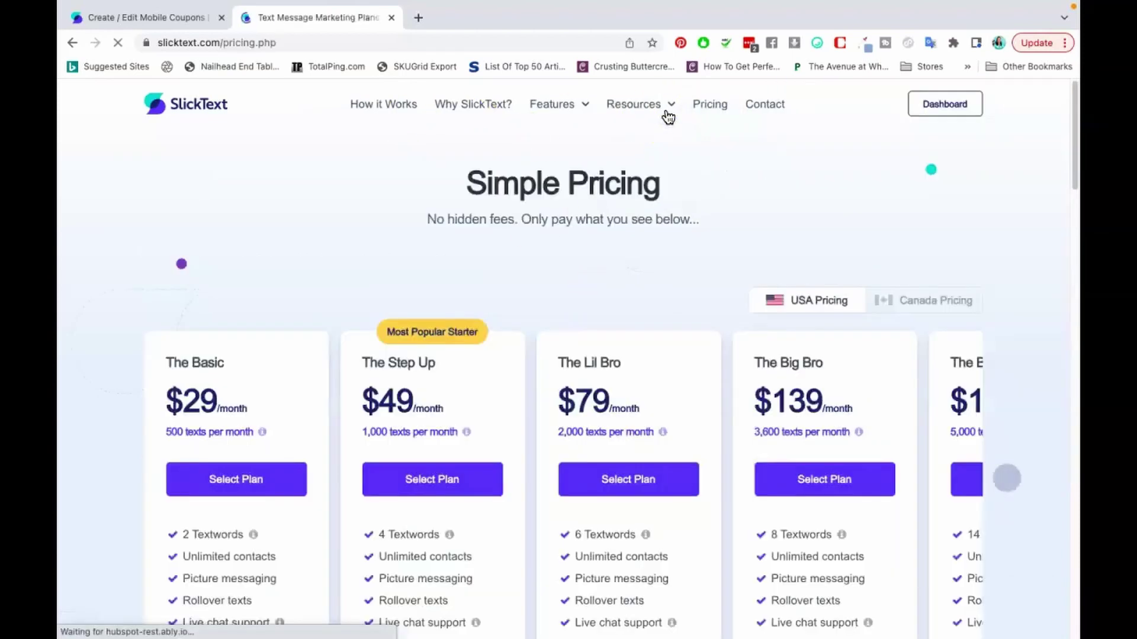
{"action": "scroll", "coordinate": [668, 116], "scroll_direction": "down", "scroll_amount": 1}
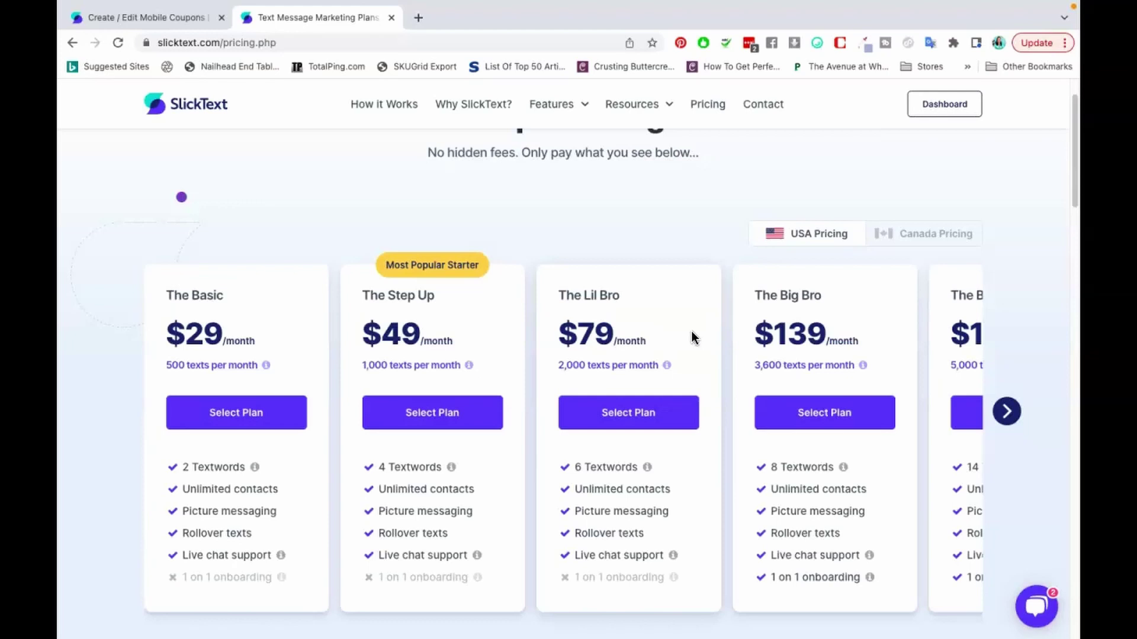
Step: Return to the SlickText homepage and reopen the Simple Pricing page
{"action": "scroll", "coordinate": [691, 331], "scroll_direction": "up", "scroll_amount": 1}
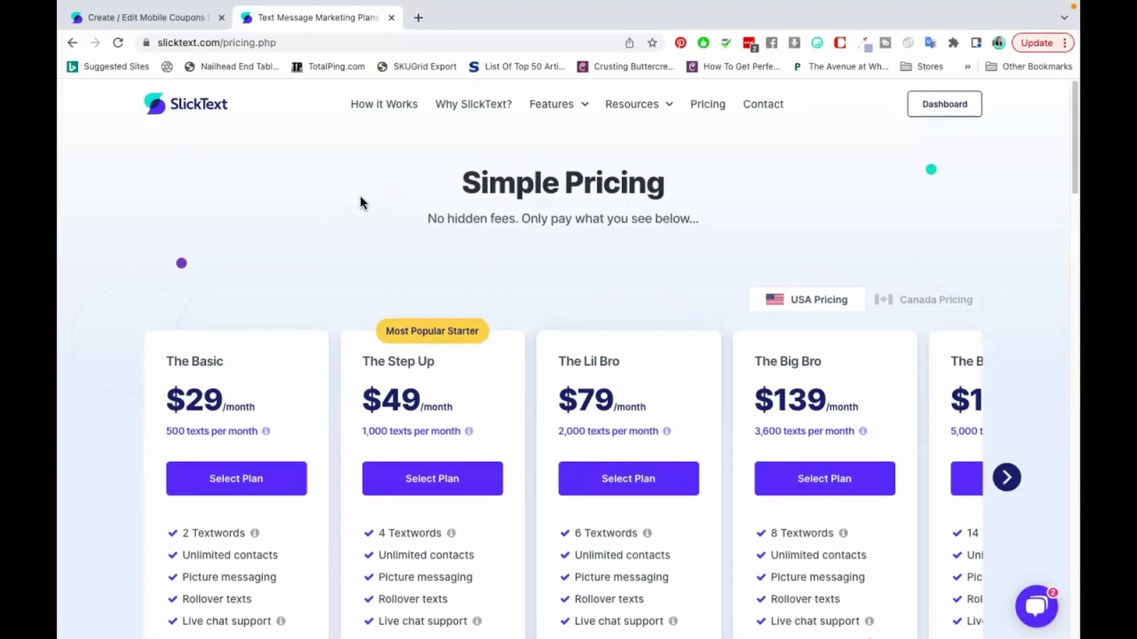
{"action": "key", "text": "super+bracketleft"}
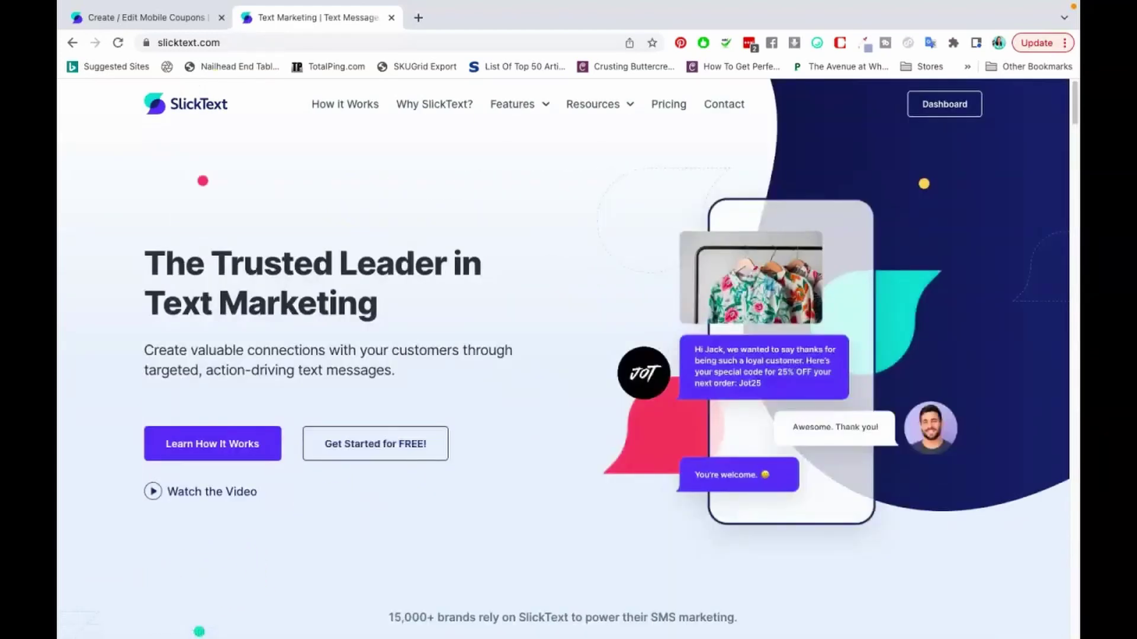
{"action": "scroll", "coordinate": [414, 342], "scroll_direction": "up", "scroll_amount": 1}
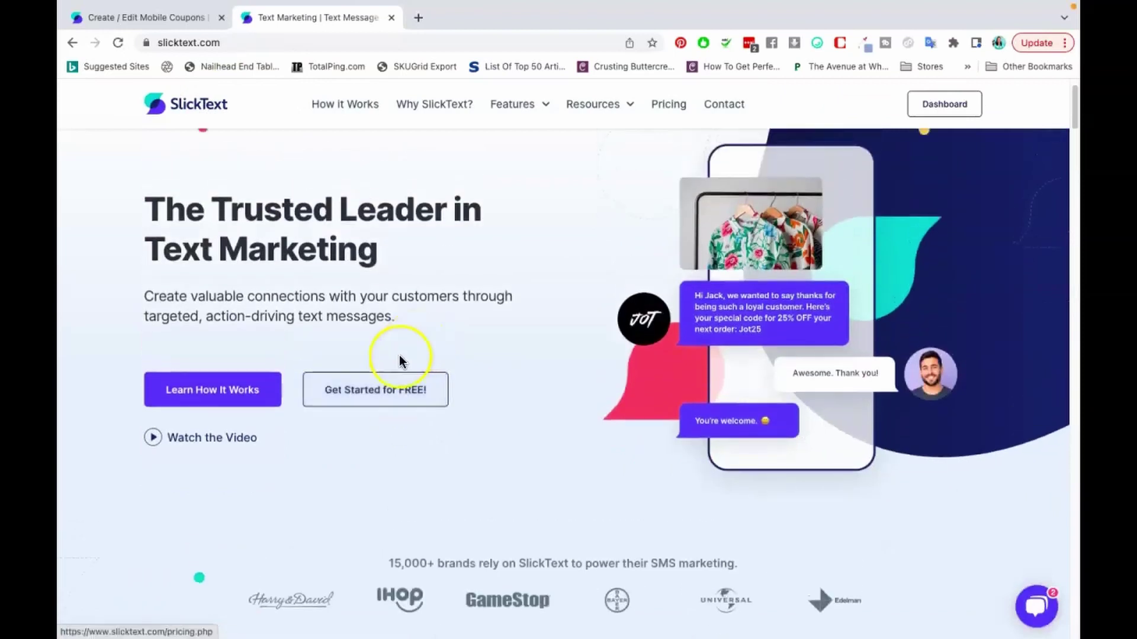
{"action": "left_click", "coordinate": [385, 391]}
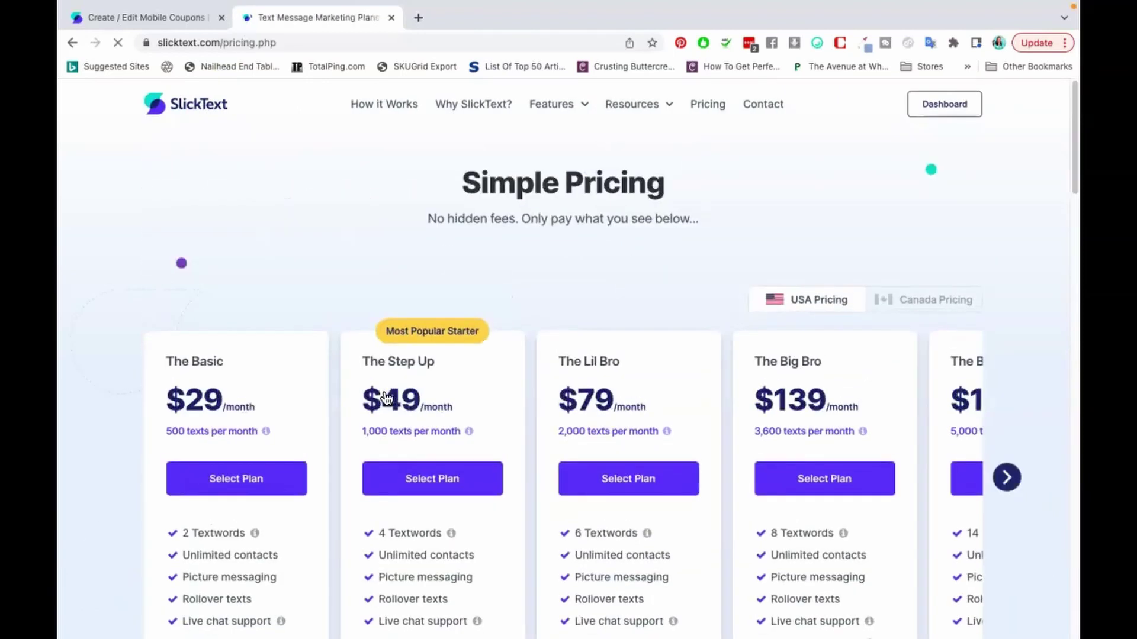
Step: Review the plan cards and select The Basic plan at $29 per month
{"action": "scroll", "coordinate": [557, 294], "scroll_direction": "down", "scroll_amount": 5}
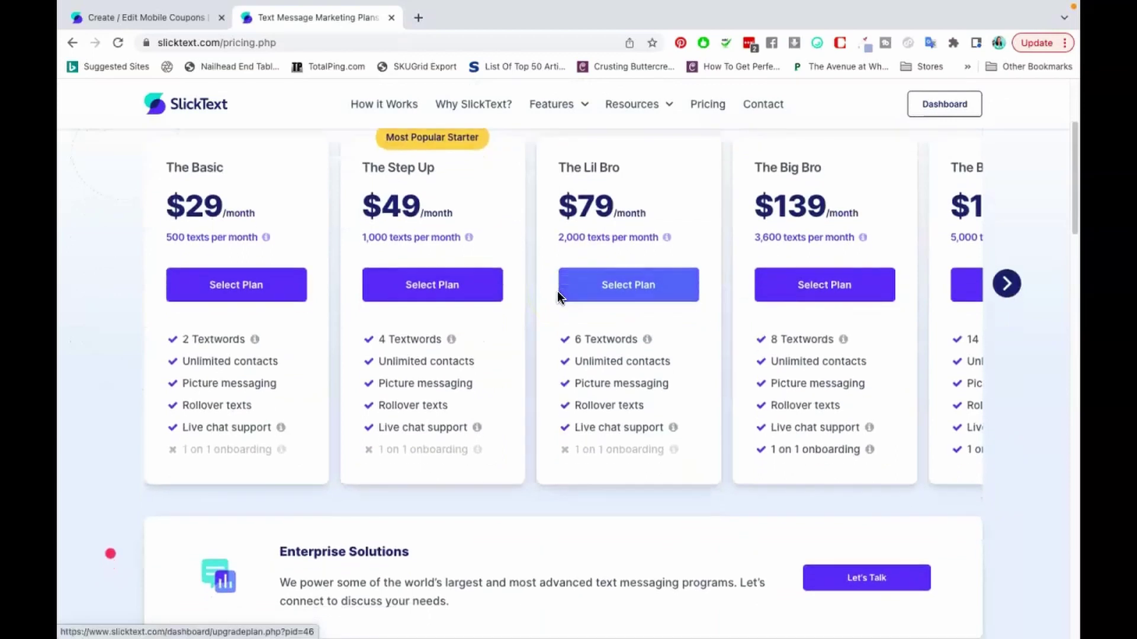
{"action": "scroll", "coordinate": [556, 295], "scroll_direction": "up", "scroll_amount": 3}
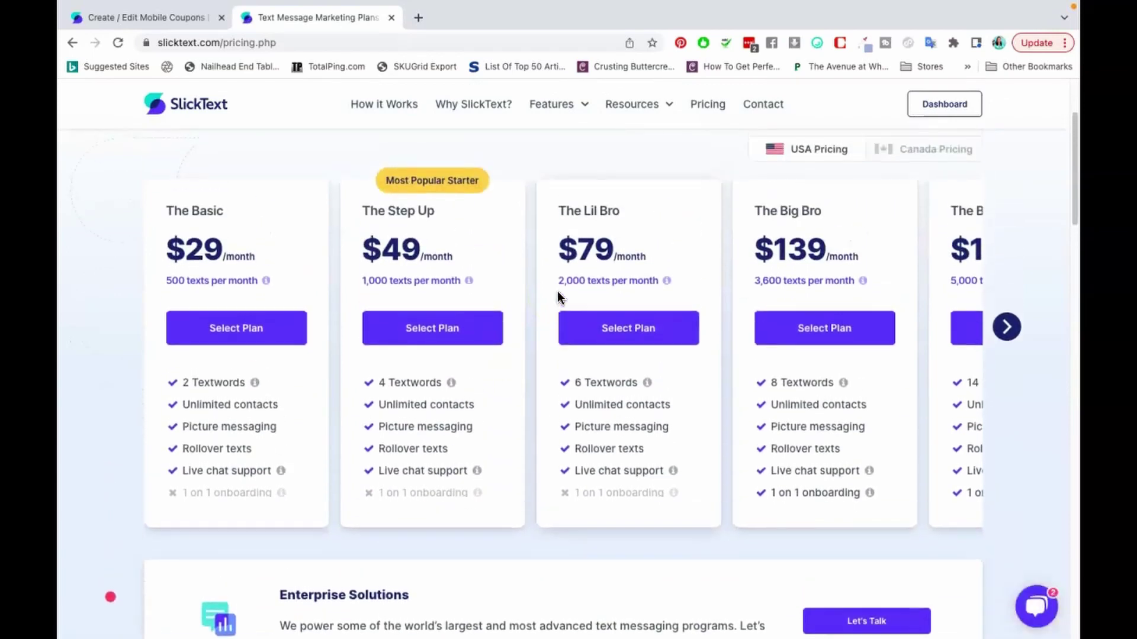
{"action": "scroll", "coordinate": [303, 421], "scroll_direction": "down", "scroll_amount": 4}
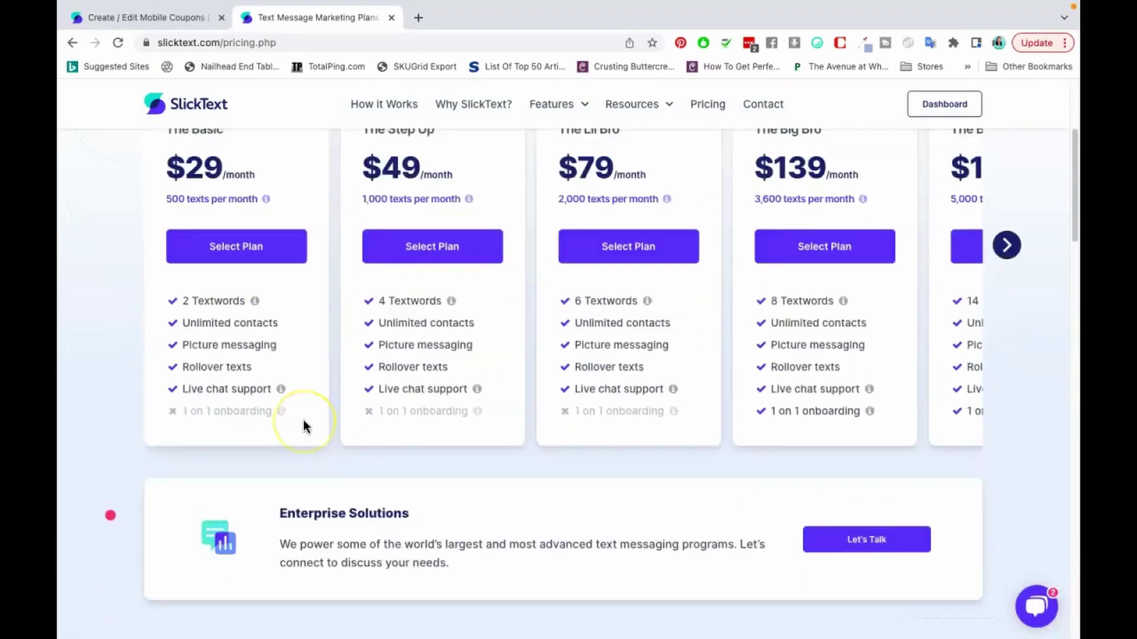
{"action": "scroll", "coordinate": [303, 420], "scroll_direction": "down", "scroll_amount": 7}
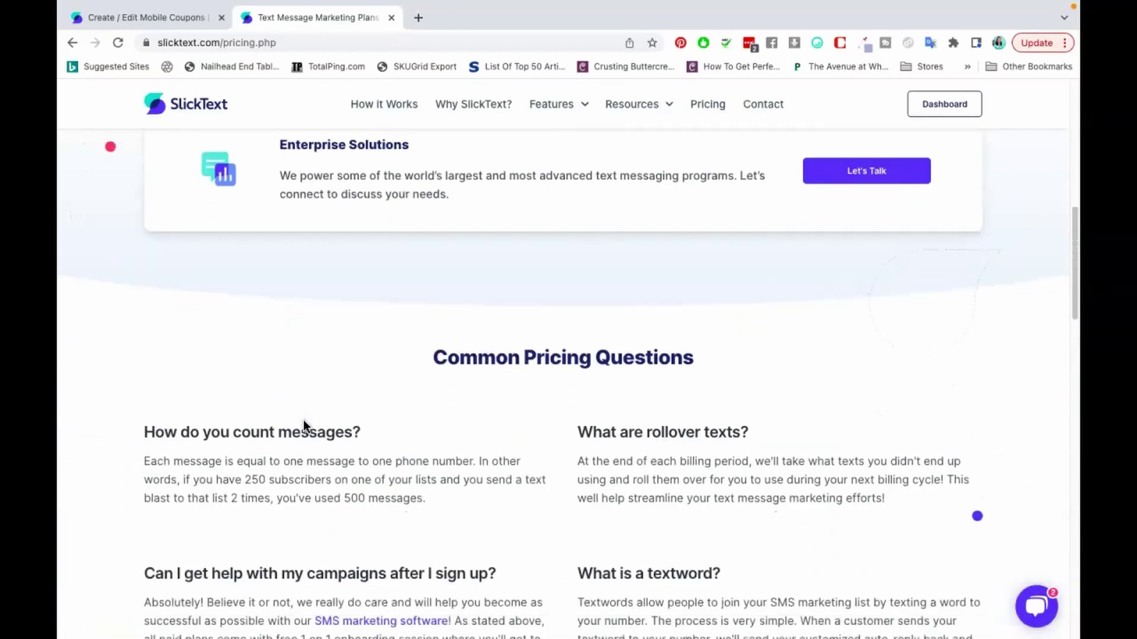
{"action": "scroll", "coordinate": [303, 421], "scroll_direction": "down", "scroll_amount": 3}
{"action": "scroll", "coordinate": [303, 420], "scroll_direction": "up", "scroll_amount": 13}
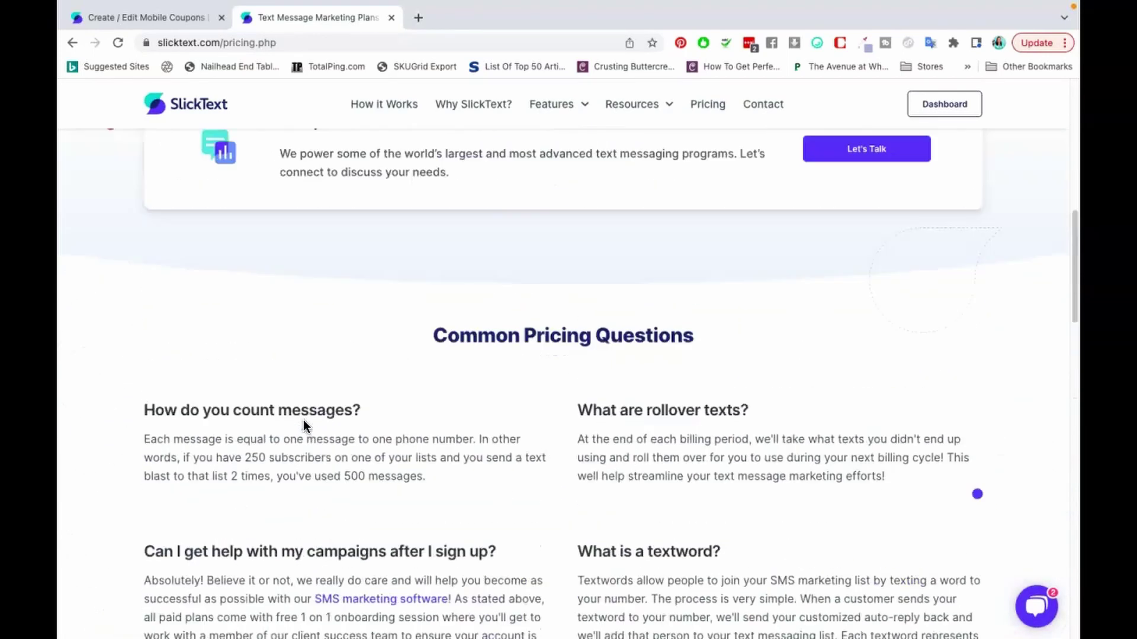
{"action": "scroll", "coordinate": [303, 420], "scroll_direction": "up", "scroll_amount": 1}
{"action": "left_click", "coordinate": [248, 384]}
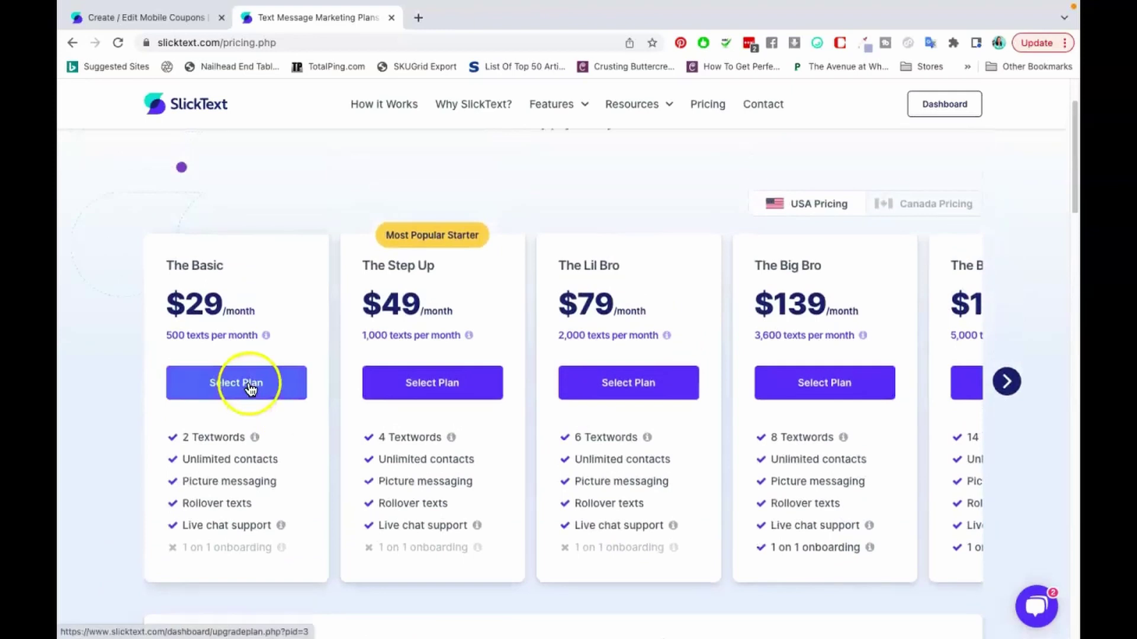
Step: Reverse the scheduled downgrade to keep The Custom $49 plan, then return to the coupon tab
{"action": "left_click", "coordinate": [445, 375]}
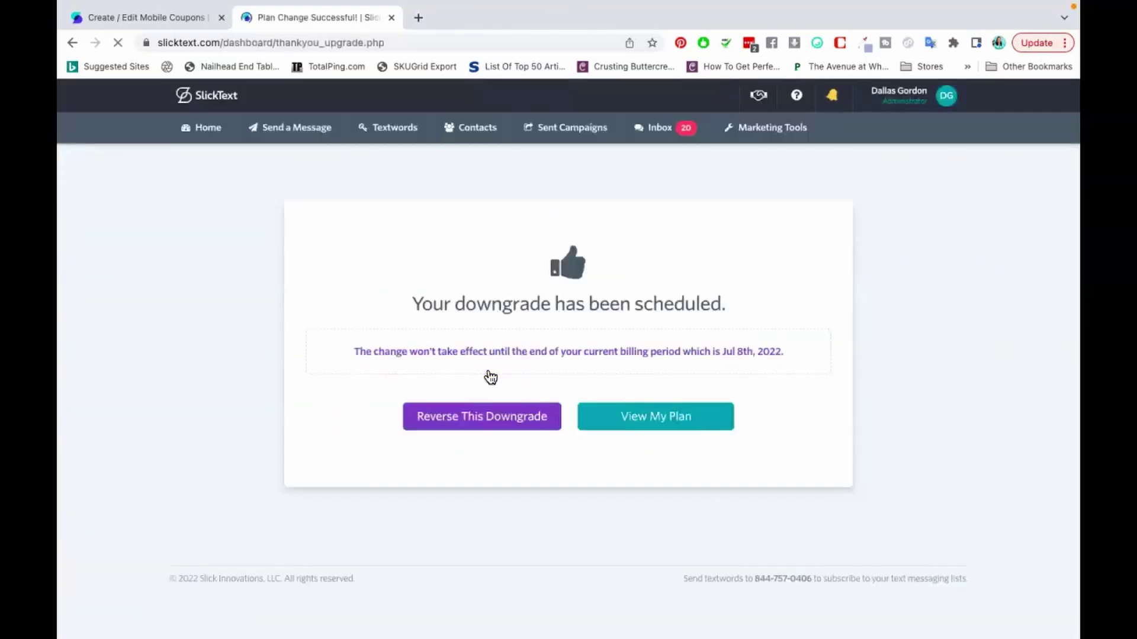
{"action": "left_click", "coordinate": [513, 417]}
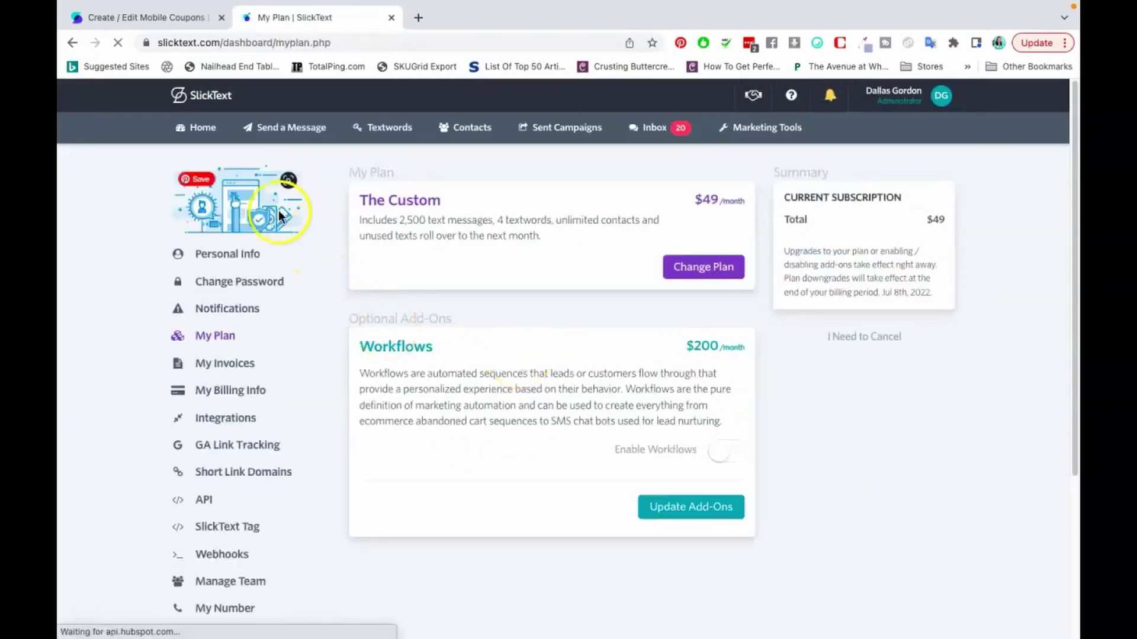
{"action": "left_click", "coordinate": [178, 20]}
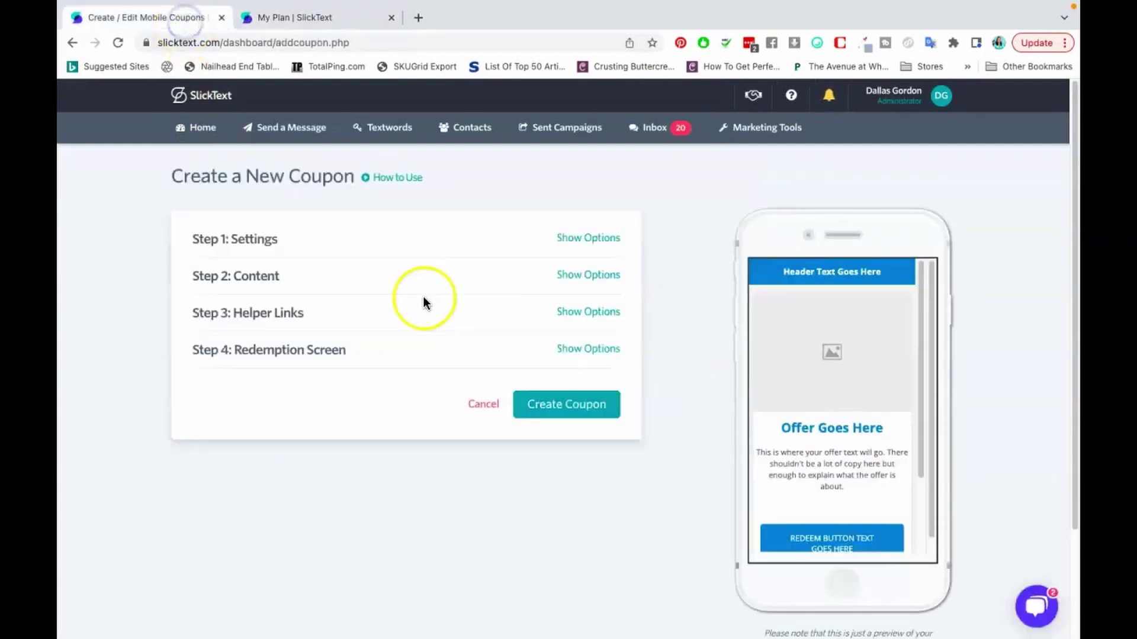
{"action": "left_click", "coordinate": [337, 18]}
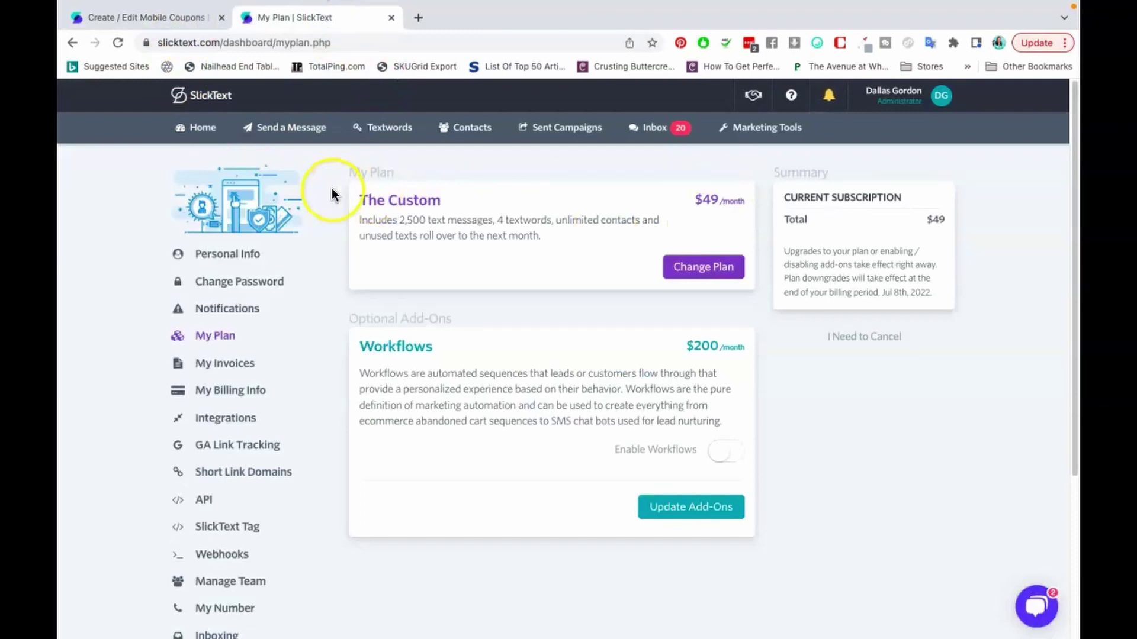
{"action": "left_click", "coordinate": [179, 19]}
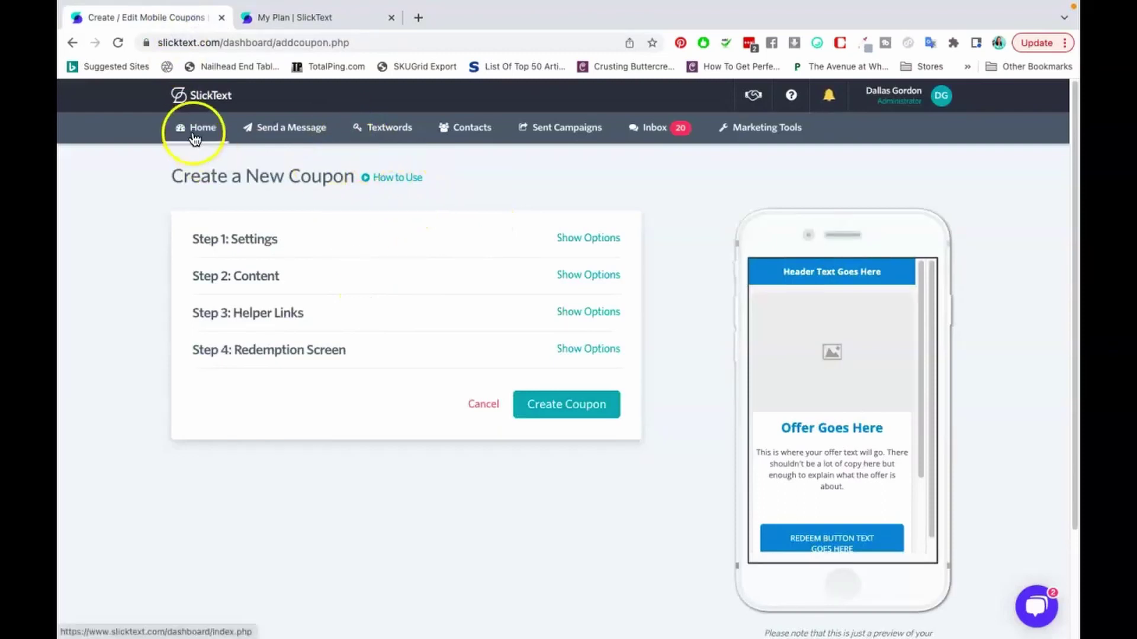
{"action": "left_click", "coordinate": [203, 97]}
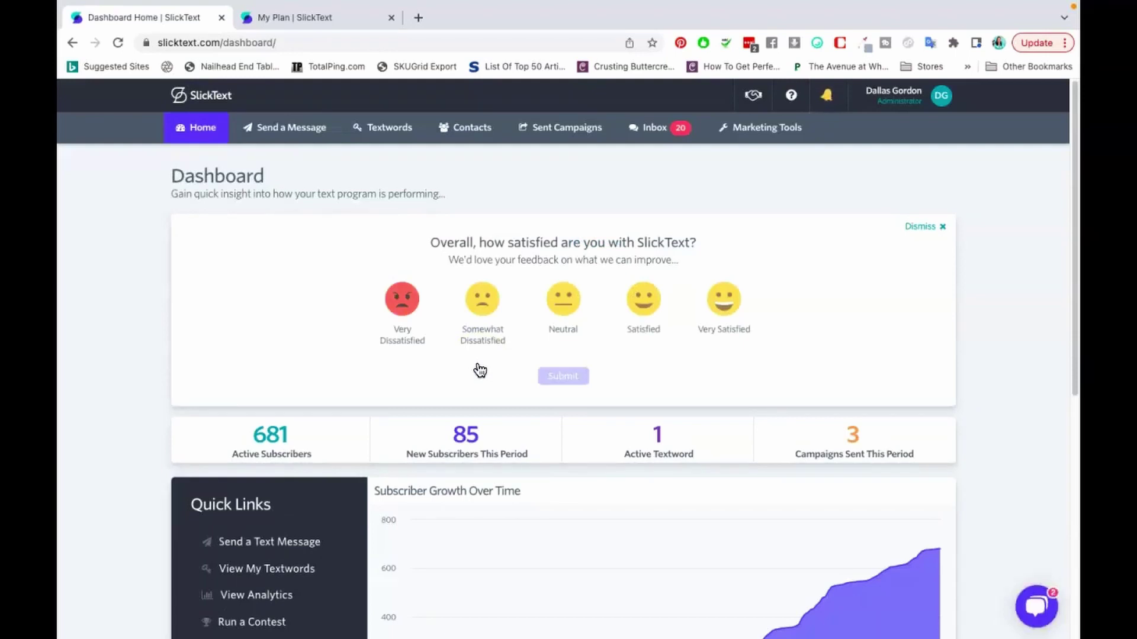
{"action": "left_click", "coordinate": [391, 17]}
{"action": "scroll", "coordinate": [531, 270], "scroll_direction": "down", "scroll_amount": 3}
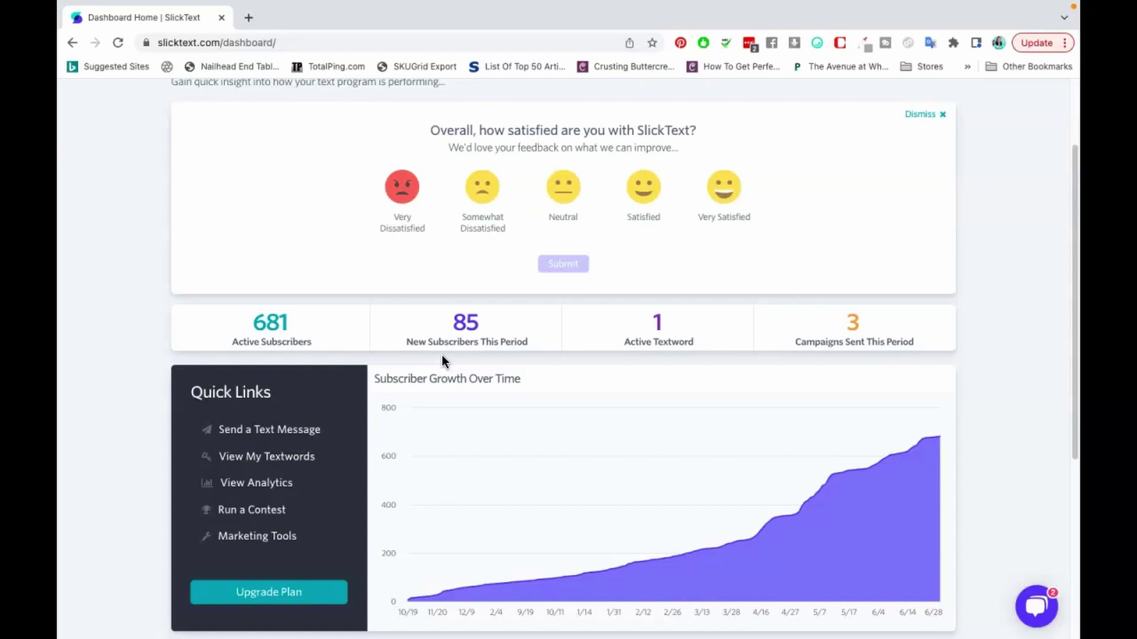
{"action": "scroll", "coordinate": [442, 357], "scroll_direction": "up", "scroll_amount": 3}
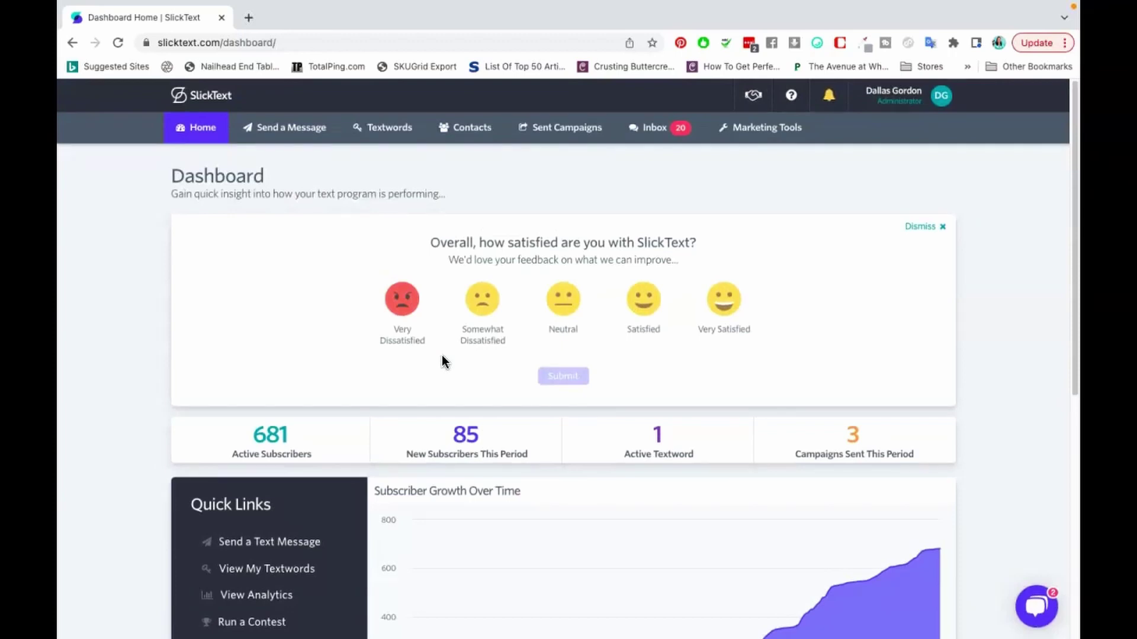
Step: Name a new Send a Message campaign 'test' and target the #journal list (681 subscribers)
{"action": "left_click", "coordinate": [294, 132]}
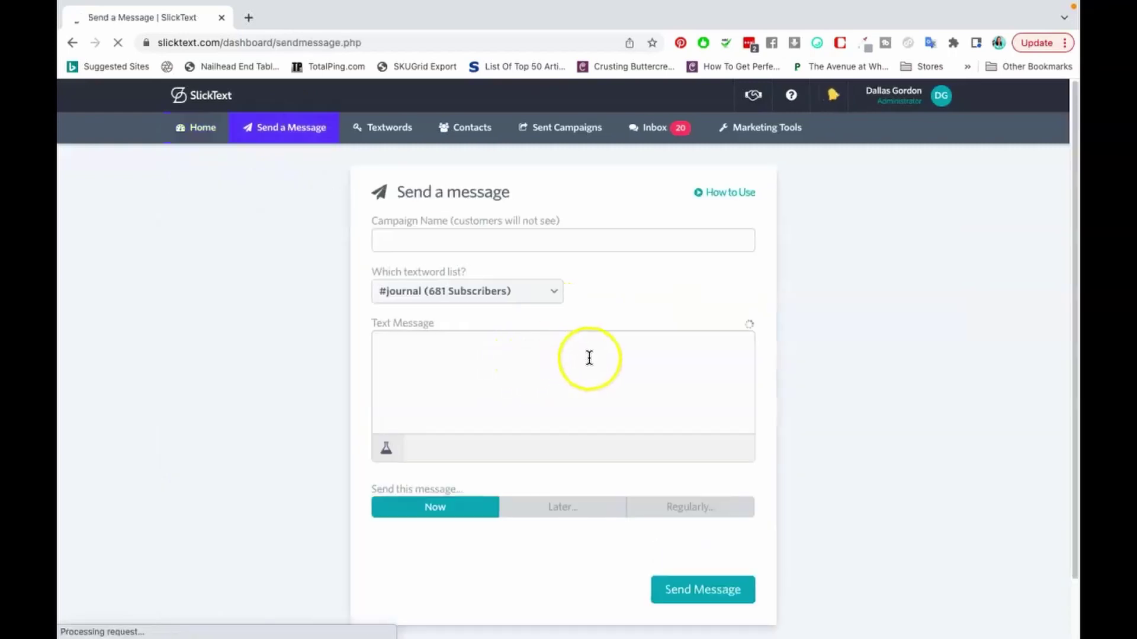
{"action": "scroll", "coordinate": [761, 323], "scroll_direction": "down", "scroll_amount": 1}
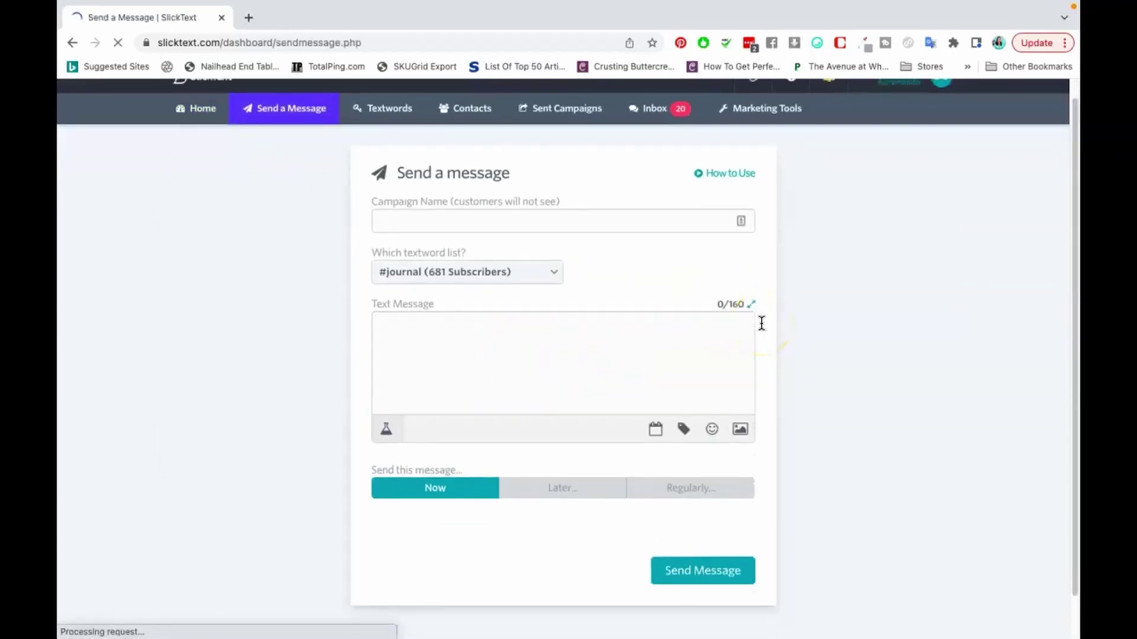
{"action": "left_click", "coordinate": [631, 221]}
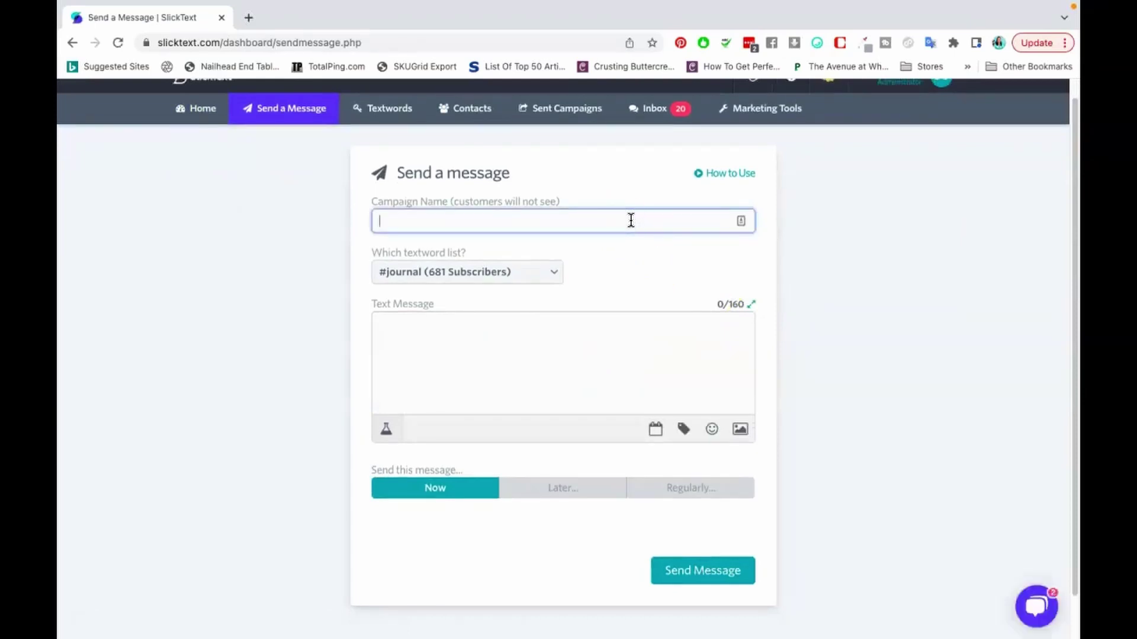
{"action": "type", "text": "test"}
{"action": "left_click", "coordinate": [488, 283]}
{"action": "left_click", "coordinate": [505, 335]}
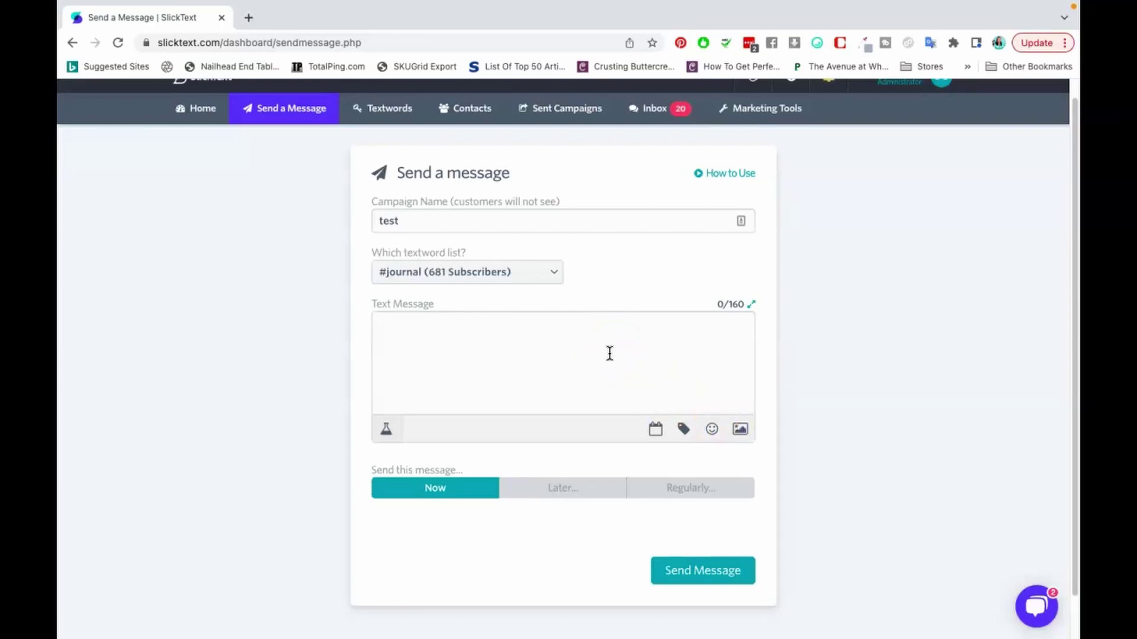
Step: Write the 4th of July sale text: 'Spend $50 and save $10', plus a 'Shop here:' store link
{"action": "type", "text": "4th of July"}
{"action": "type", "text": "e!"}
{"action": "key", "text": "Return"}
{"action": "key", "text": "Return"}
{"action": "type", "text": "spend"}
{"action": "key", "text": "BackSpace"}
{"action": "key", "text": "BackSpace"}
{"action": "key", "text": "BackSpace"}
{"action": "key", "text": "BackSpace"}
{"action": "key", "text": "BackSpace"}
{"action": "type", "text": "Spend $"}
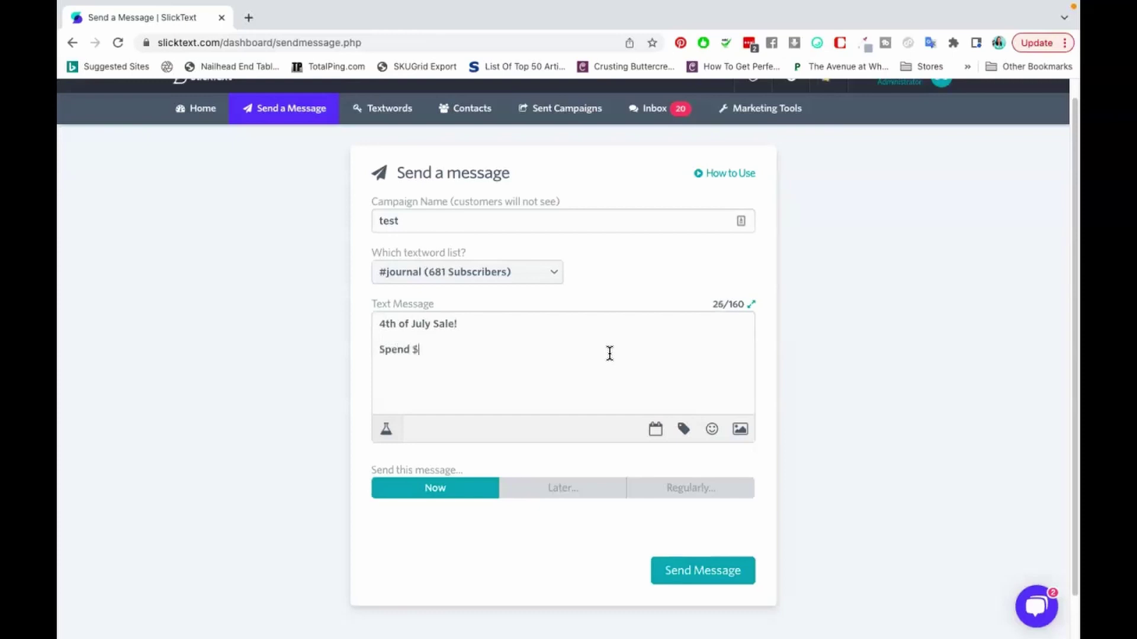
{"action": "type", "text": "50 and save $10.00"}
{"action": "key", "text": "BackSpace"}
{"action": "key", "text": "BackSpace"}
{"action": "key", "text": "BackSpace"}
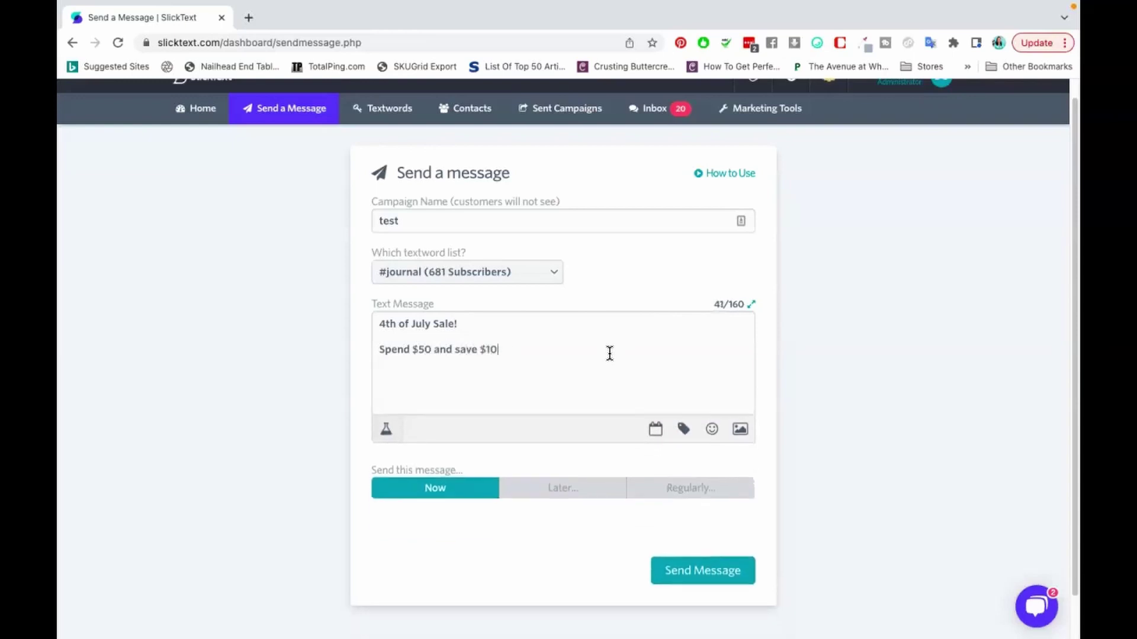
{"action": "key", "text": "Return"}
{"action": "key", "text": "Return"}
{"action": "type", "text": "Shop here: www.journ"}
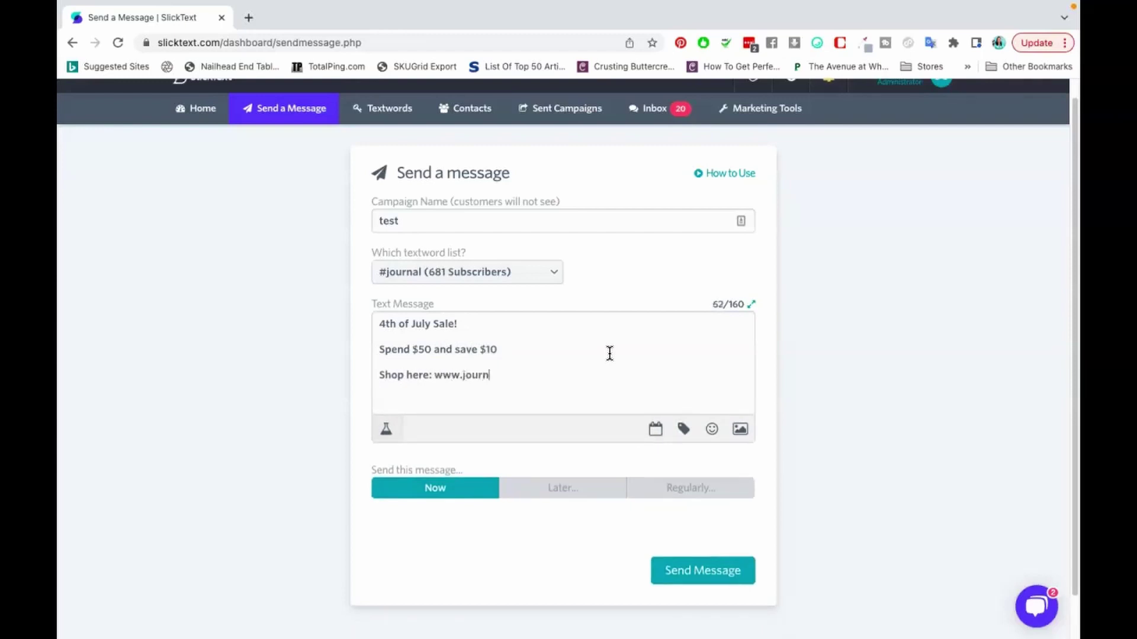
{"action": "type", "text": "aljunkboc"}
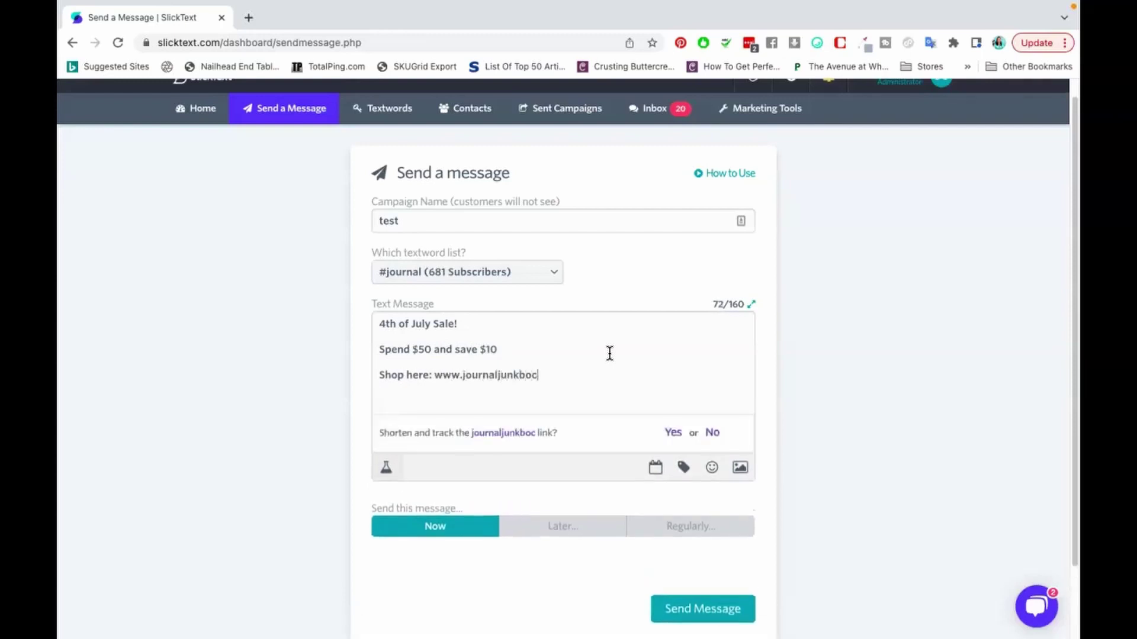
{"action": "type", "text": "x."}
{"action": "key", "text": "BackSpace"}
{"action": "key", "text": "BackSpace"}
{"action": "key", "text": "BackSpace"}
{"action": "type", "text": "x.com"}
Step: Accept shortening and tracking the store link, then go to Marketing Tools
{"action": "left_click", "coordinate": [673, 434]}
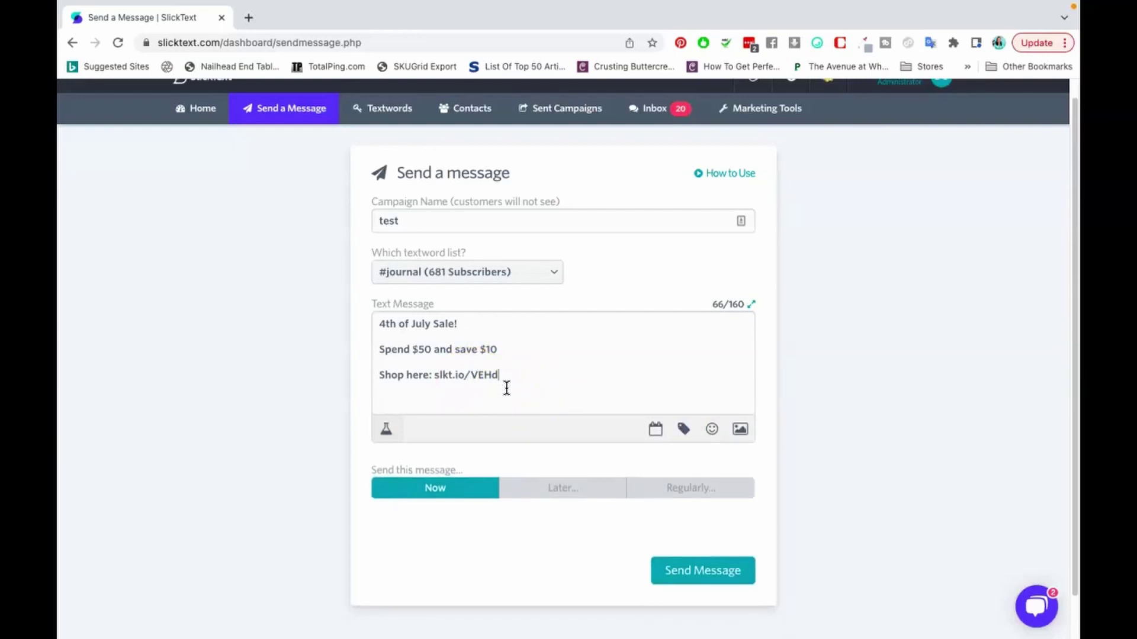
{"action": "left_click", "coordinate": [635, 362]}
{"action": "scroll", "coordinate": [635, 407], "scroll_direction": "up", "scroll_amount": 1}
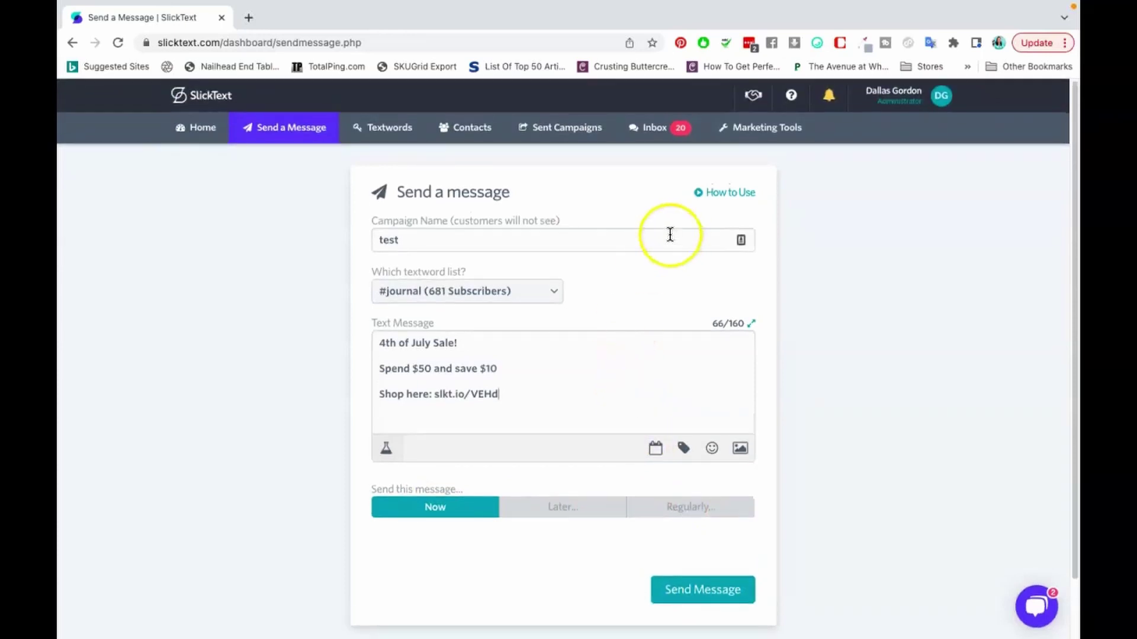
{"action": "left_click", "coordinate": [748, 132]}
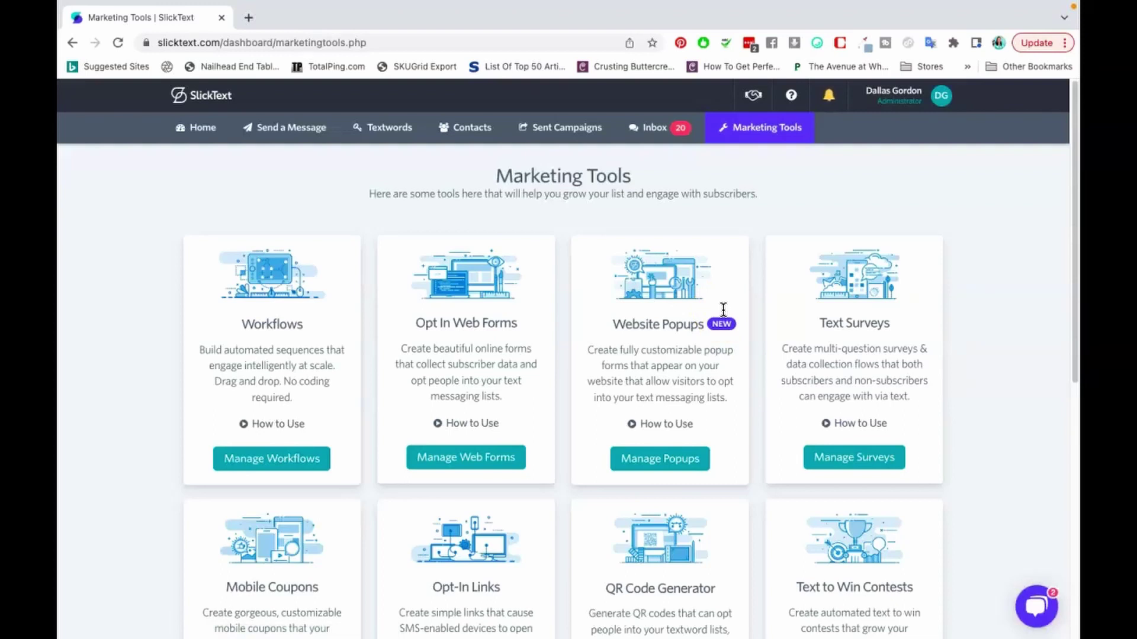
Step: Scroll down Marketing Tools to see Mobile Coupons, Opt-In Links, QR Code Generator and Text to Win Contests
{"action": "scroll", "coordinate": [723, 309], "scroll_direction": "down", "scroll_amount": 3}
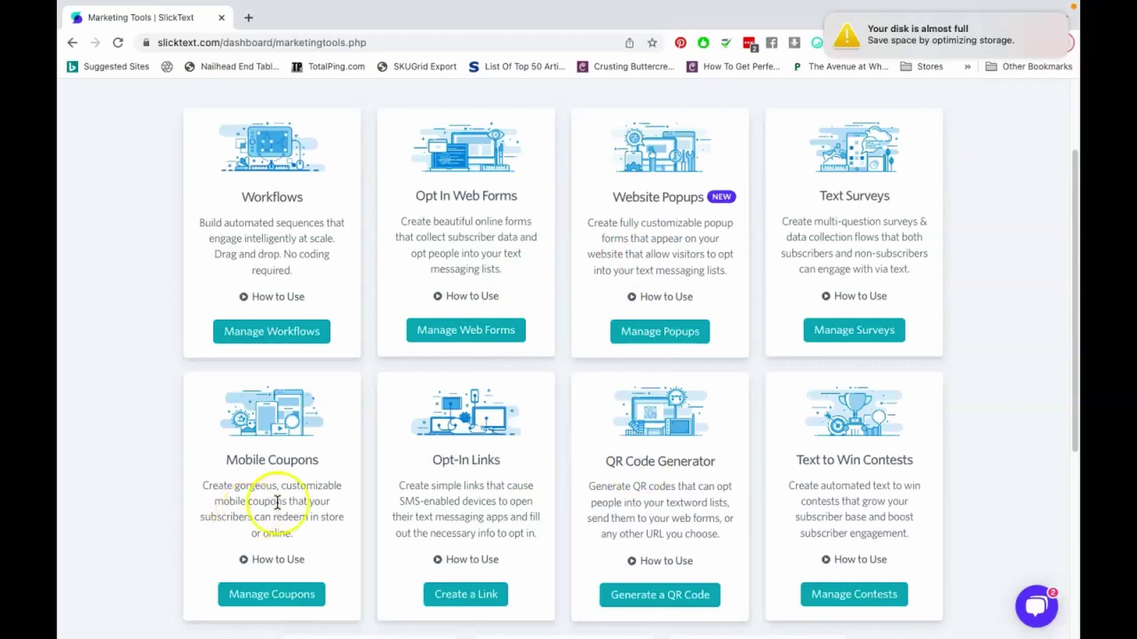
{"action": "scroll", "coordinate": [301, 500], "scroll_direction": "down", "scroll_amount": 1}
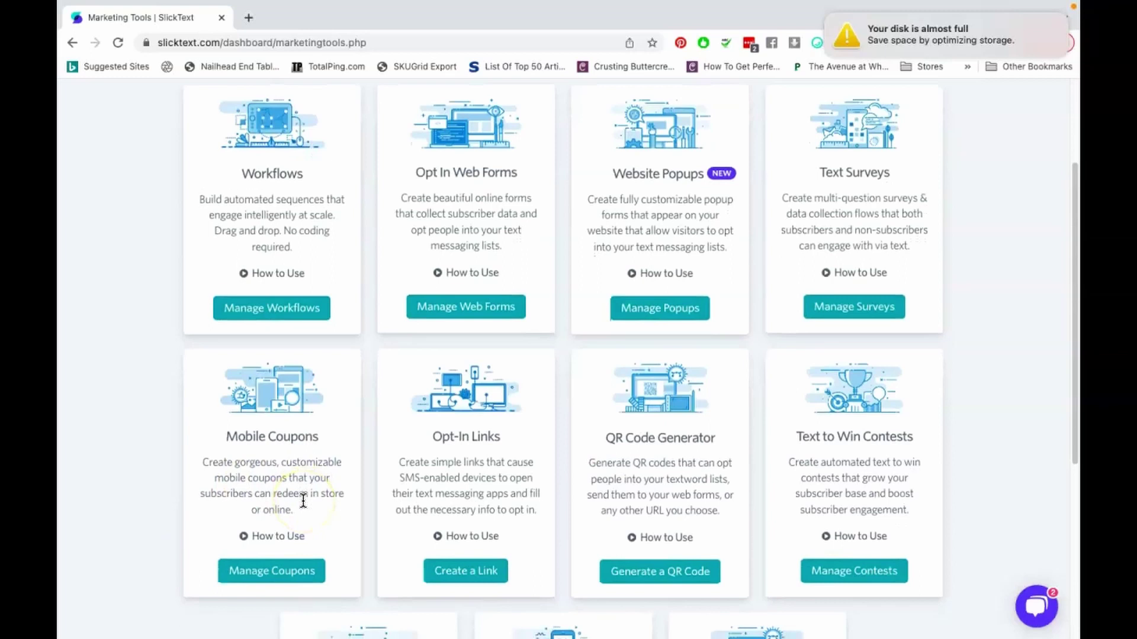
{"action": "scroll", "coordinate": [303, 501], "scroll_direction": "down", "scroll_amount": 1}
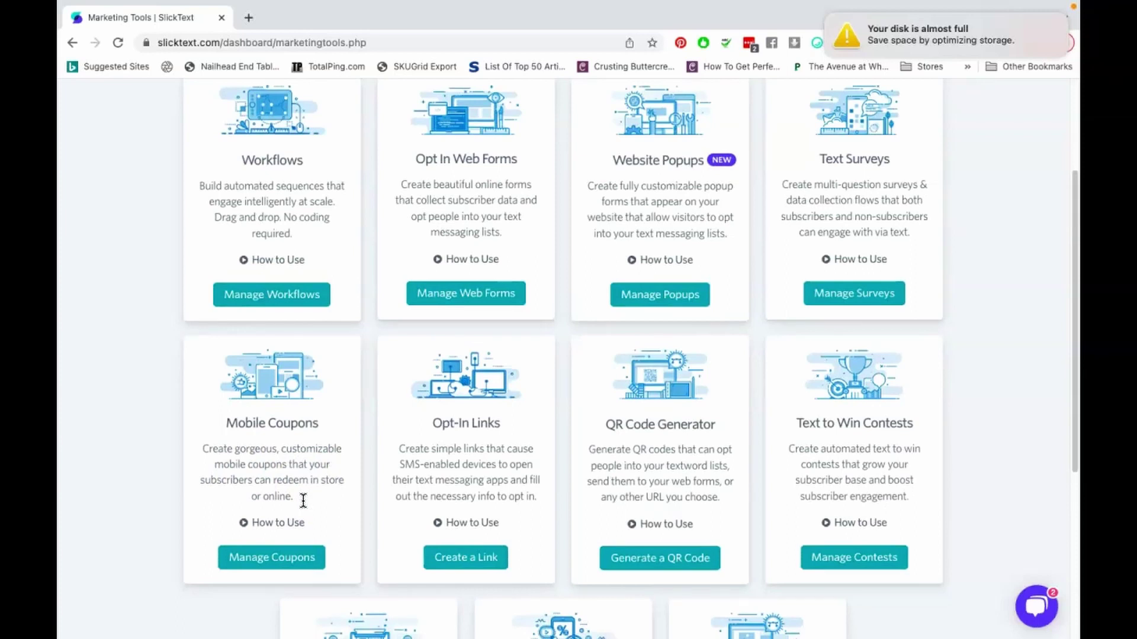
{"action": "scroll", "coordinate": [303, 501], "scroll_direction": "down", "scroll_amount": 1}
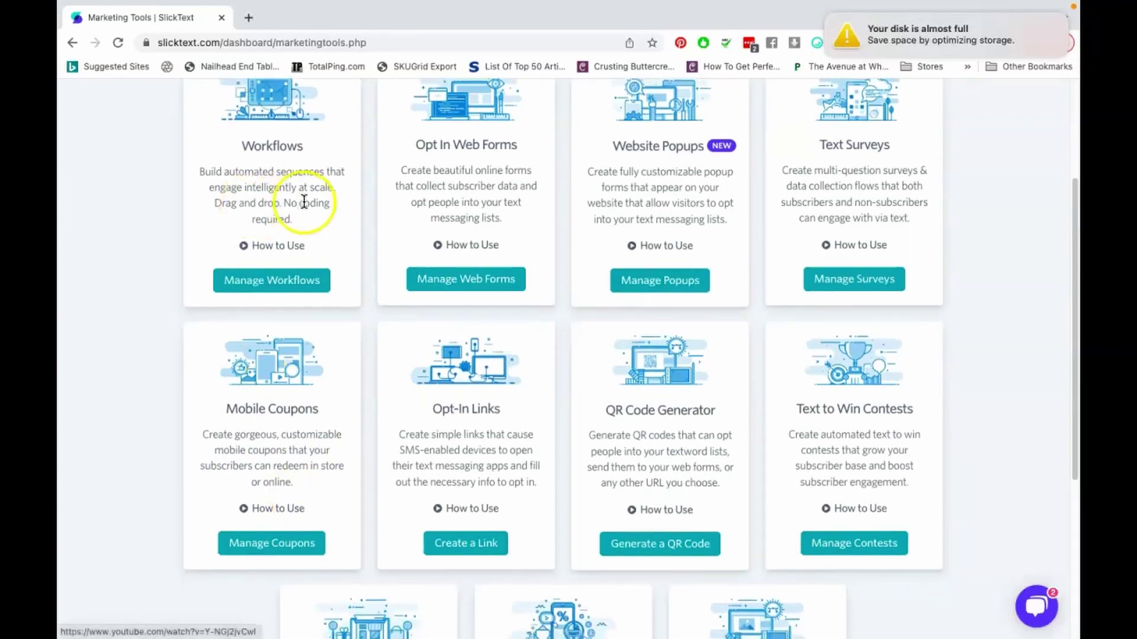
{"action": "scroll", "coordinate": [304, 244], "scroll_direction": "down", "scroll_amount": 5}
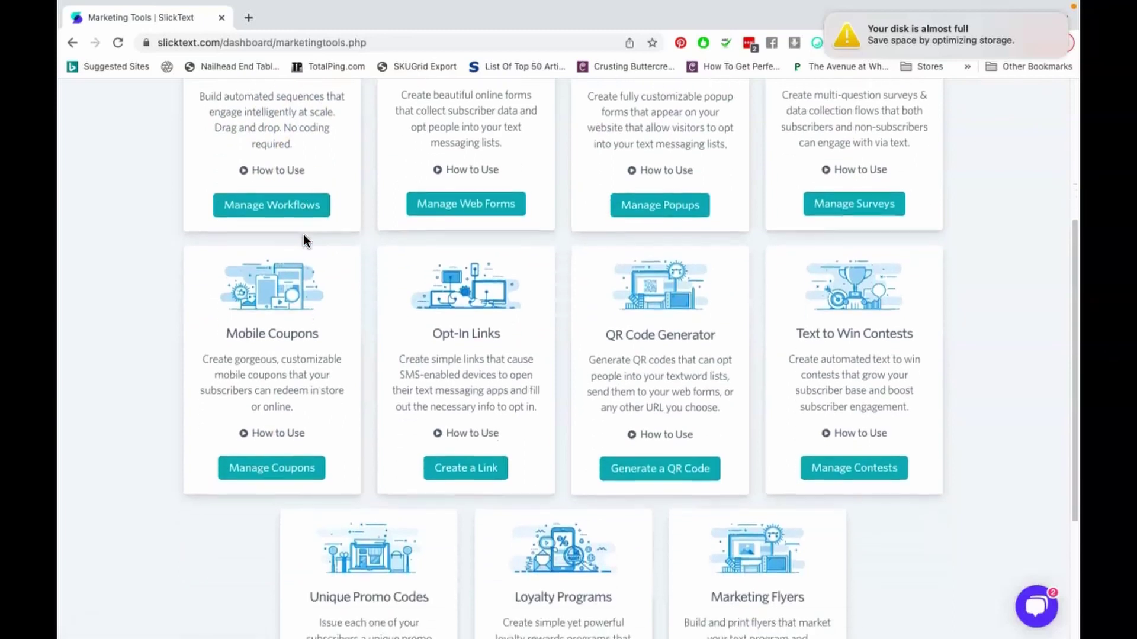
{"action": "scroll", "coordinate": [304, 233], "scroll_direction": "down", "scroll_amount": 4}
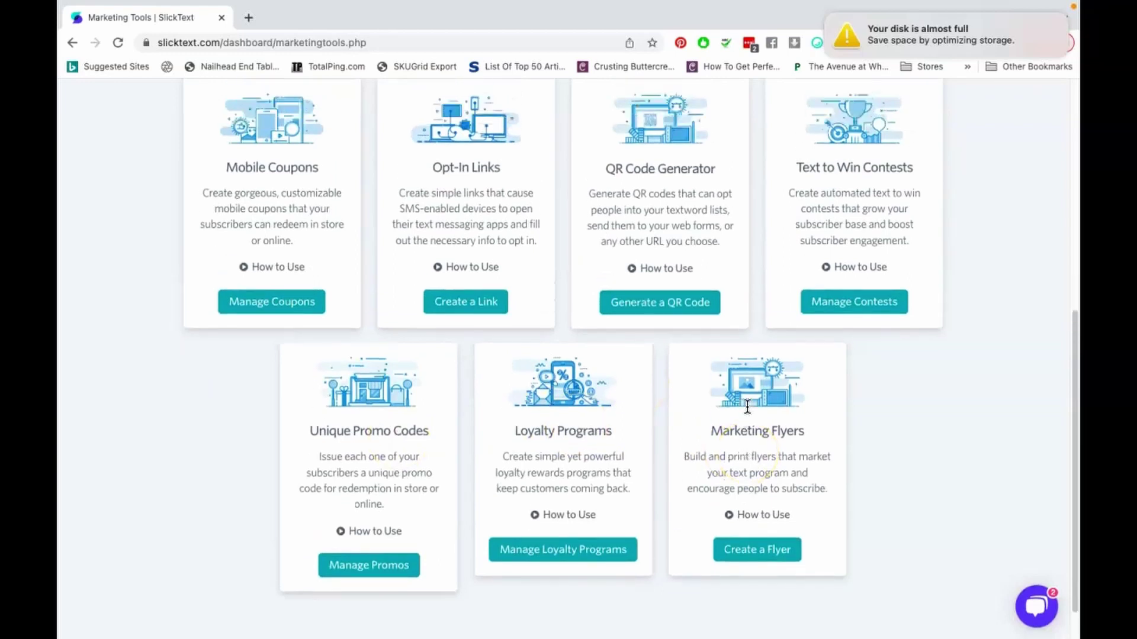
{"action": "scroll", "coordinate": [747, 406], "scroll_direction": "up", "scroll_amount": 10}
{"action": "scroll", "coordinate": [747, 406], "scroll_direction": "up", "scroll_amount": 1}
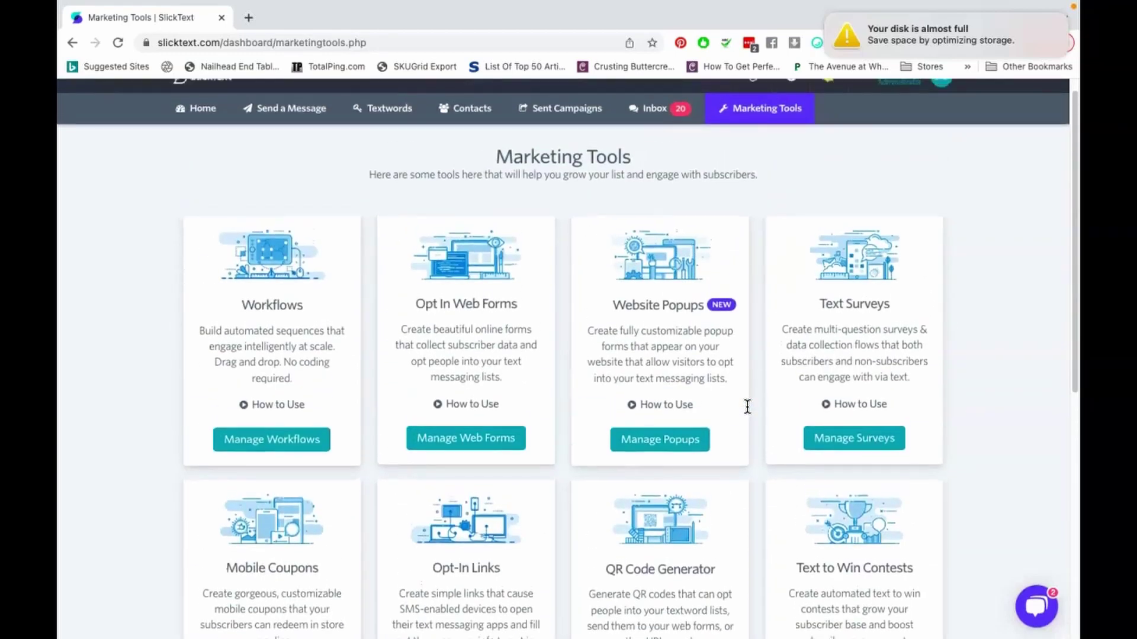